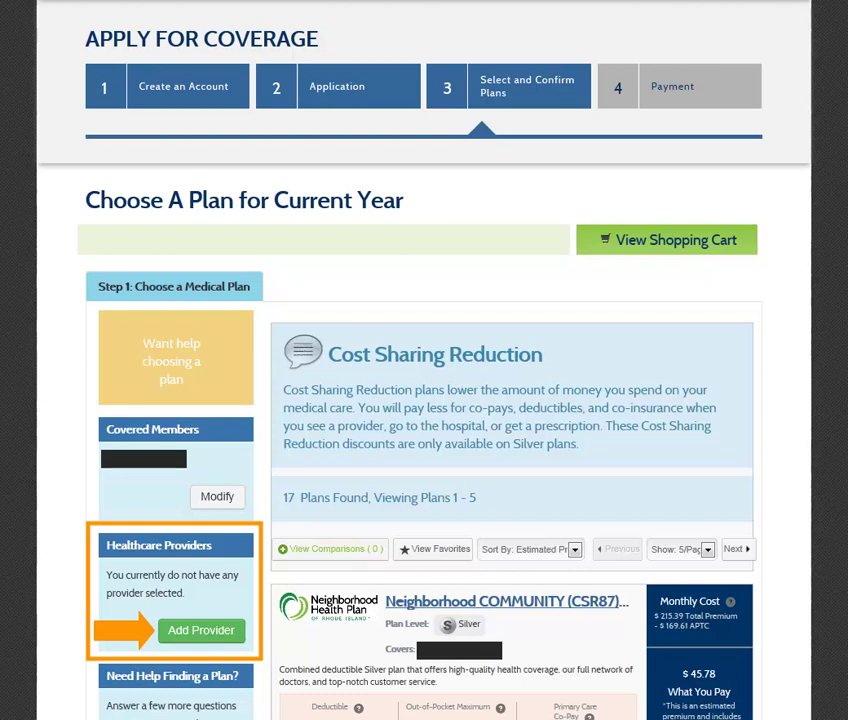
- Start adding a provider from the Healthcare Providers box to reach Search for a Provider
{"action": "scroll", "coordinate": [238, 585], "scroll_direction": "down", "scroll_amount": 1}
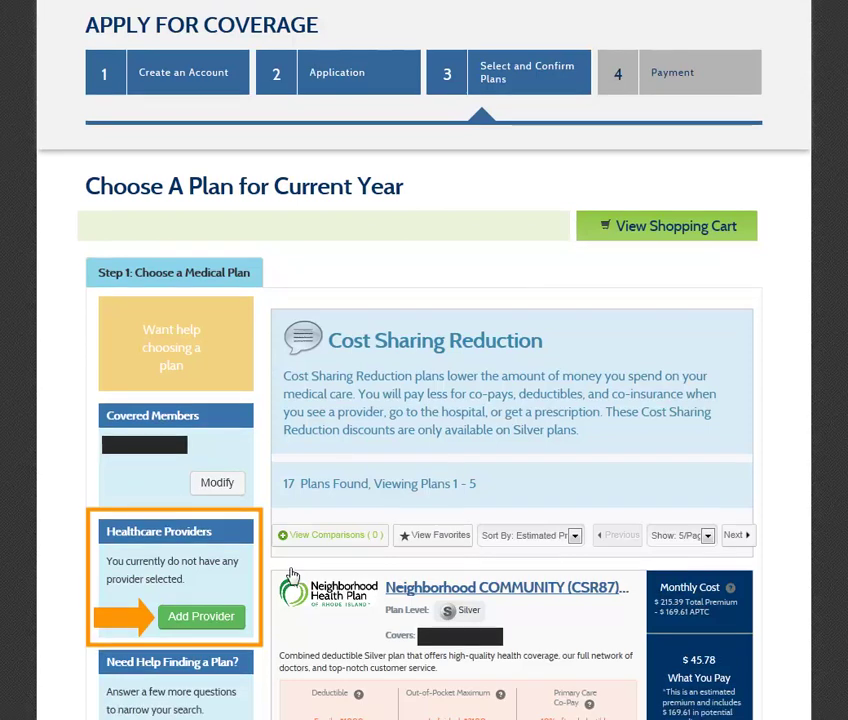
{"action": "left_click", "coordinate": [225, 617]}
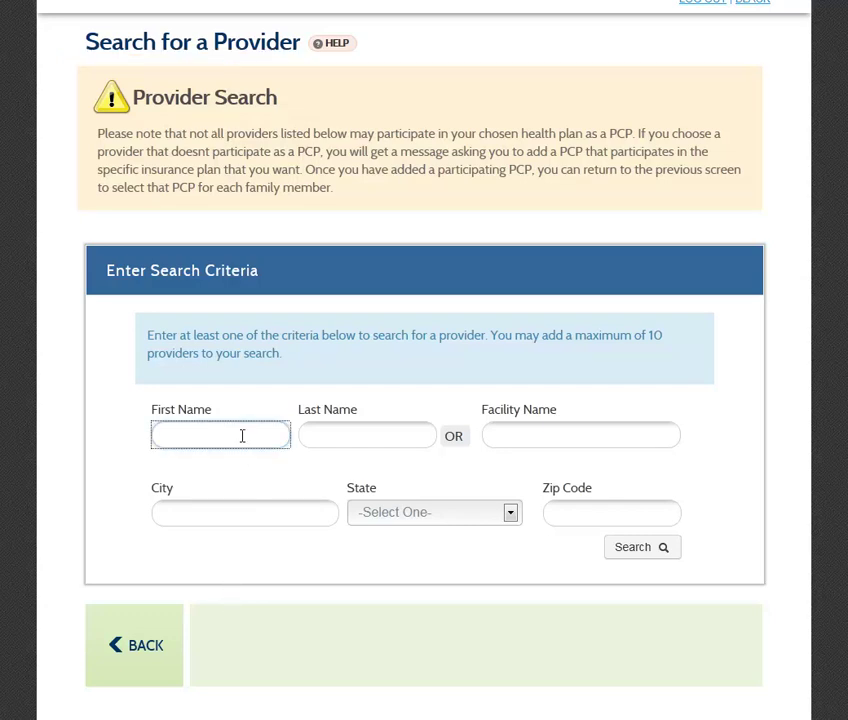
- Search providers by first name 'John' and add the first obstetrics result to the plan search
{"action": "type", "text": "John"}
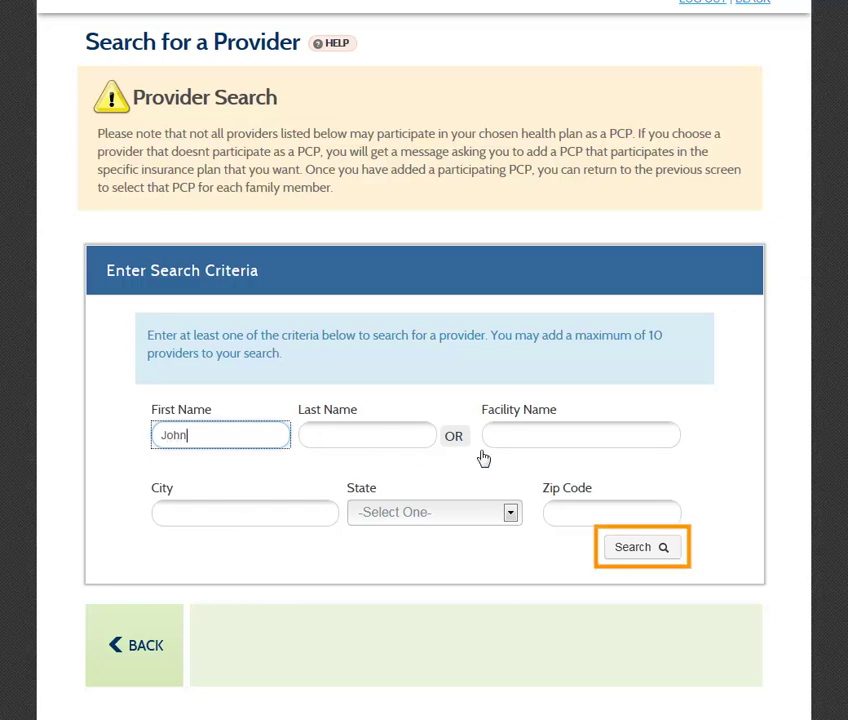
{"action": "left_click", "coordinate": [636, 545]}
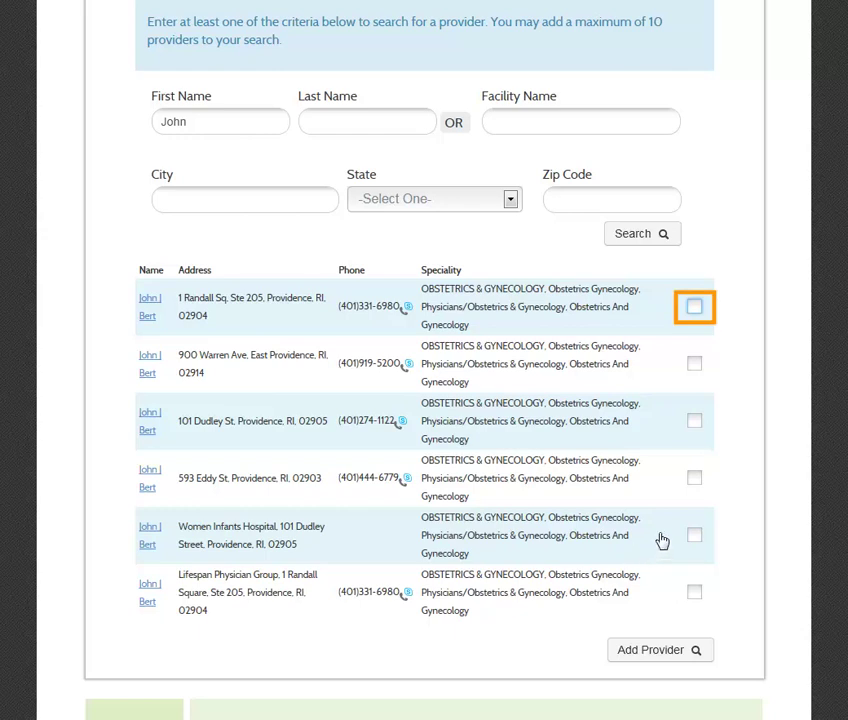
{"action": "left_click", "coordinate": [695, 308]}
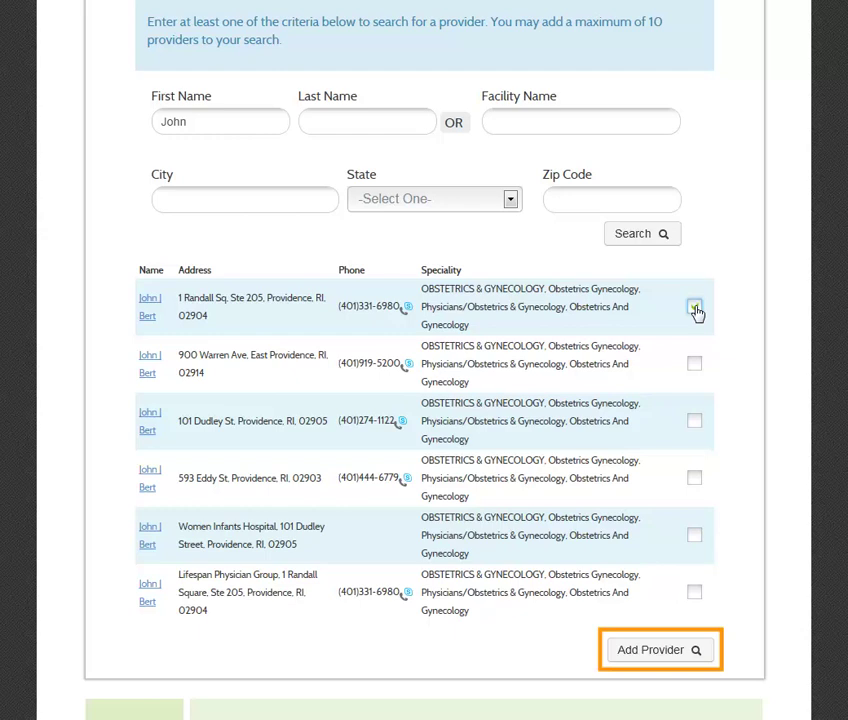
{"action": "left_click", "coordinate": [678, 659]}
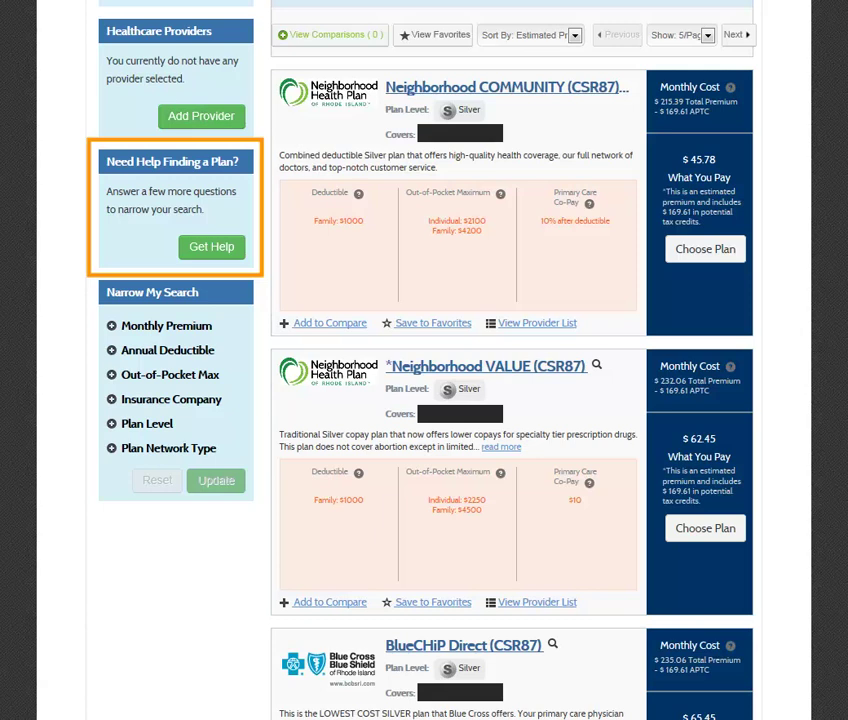
- Filter plans to a $170 maximum monthly budget with 'No health problems', leaving 14 plans
{"action": "left_click", "coordinate": [501, 446]}
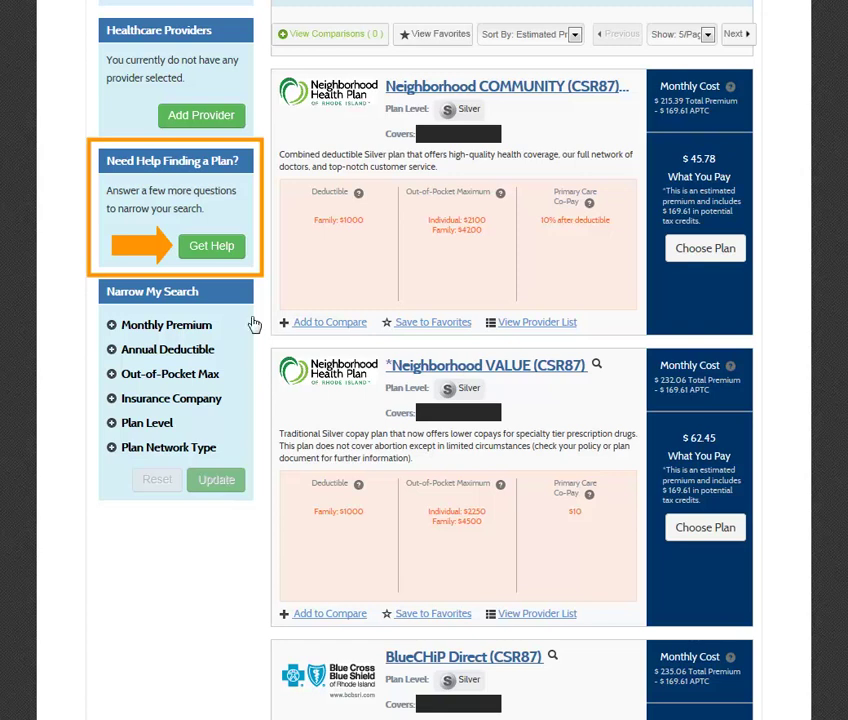
{"action": "left_click", "coordinate": [213, 250]}
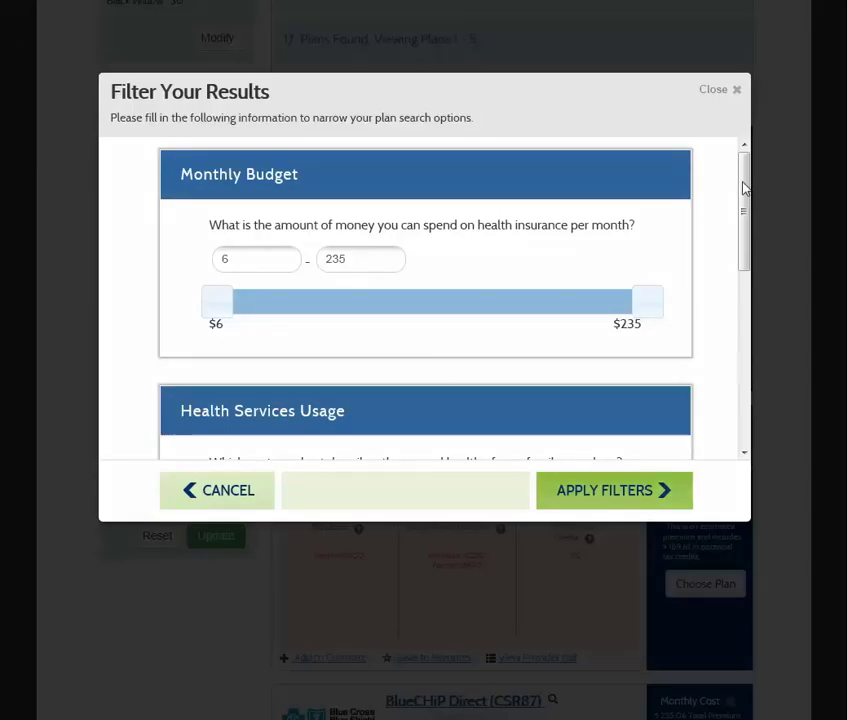
{"action": "left_click_drag", "start_coordinate": [647, 313], "coordinate": [521, 327]}
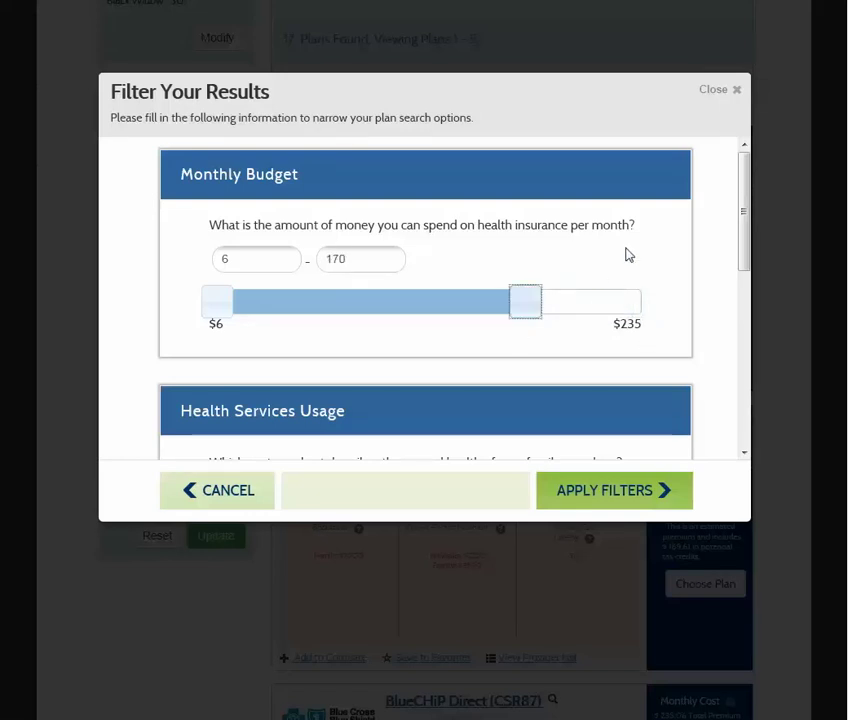
{"action": "left_click_drag", "start_coordinate": [743, 212], "coordinate": [743, 302]}
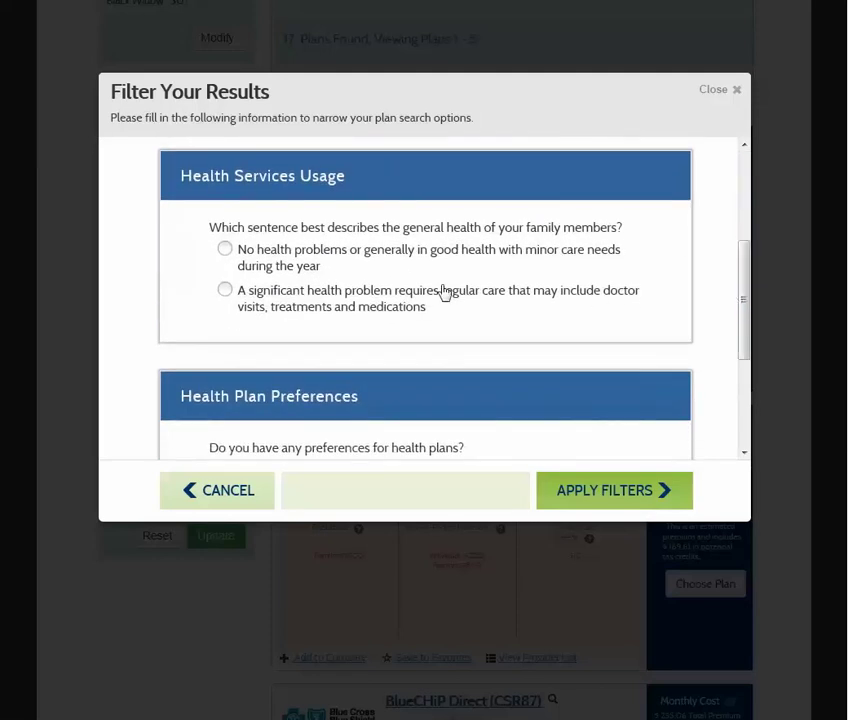
{"action": "left_click", "coordinate": [226, 252]}
{"action": "left_click_drag", "start_coordinate": [742, 269], "coordinate": [741, 363]}
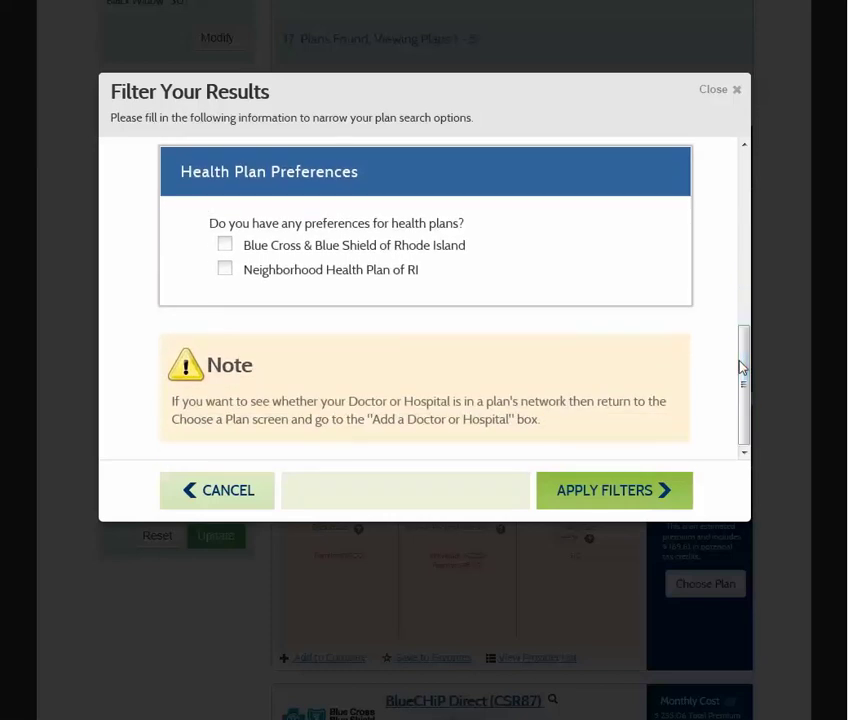
{"action": "left_click", "coordinate": [645, 491]}
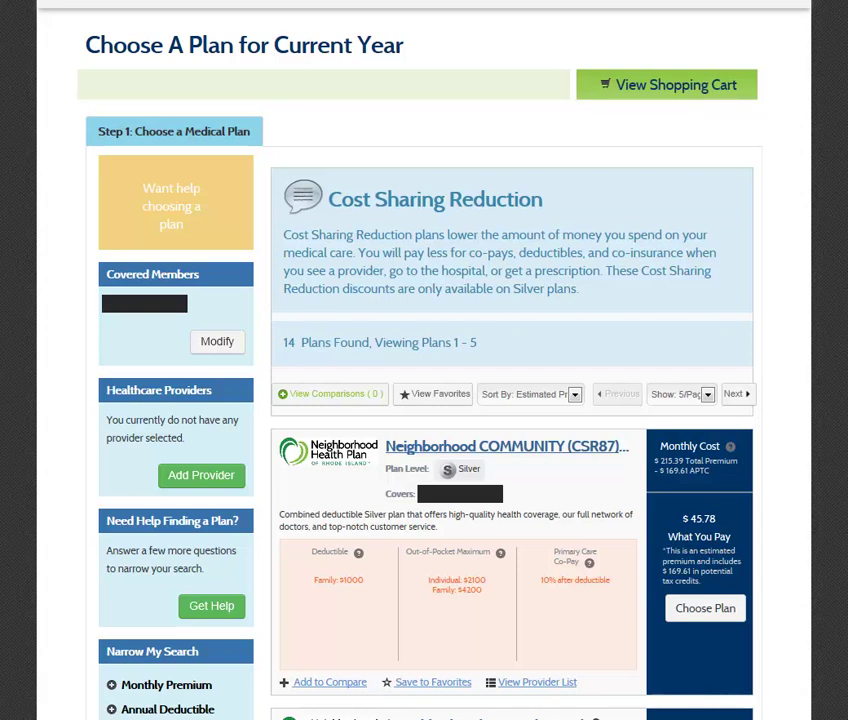
{"action": "scroll", "coordinate": [218, 262], "scroll_direction": "down", "scroll_amount": 5}
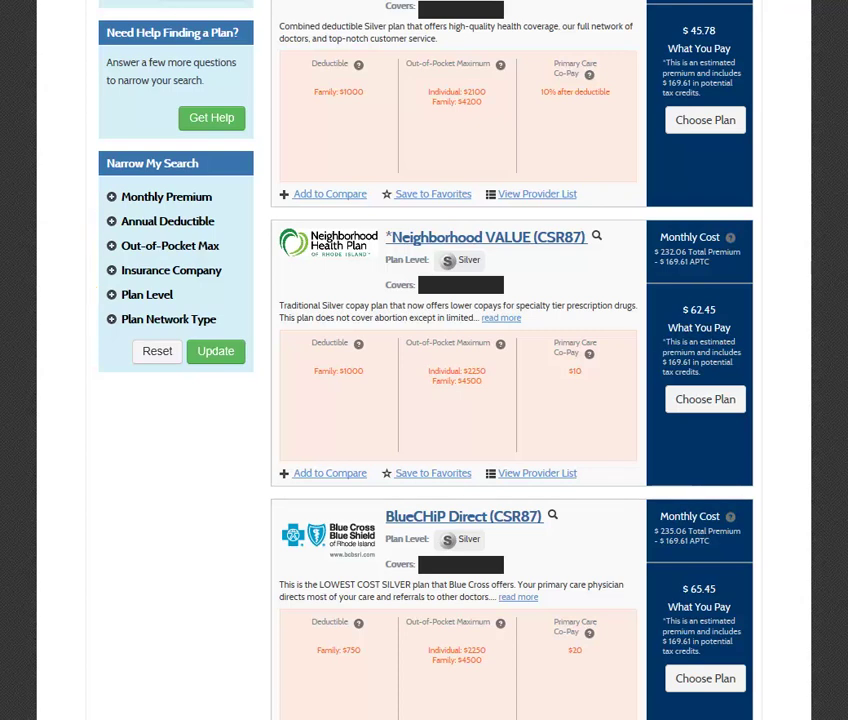
- Set the Monthly Premium range to $6–$194 and check Neighborhood Health Plan of RI as insurer
{"action": "left_click", "coordinate": [111, 196]}
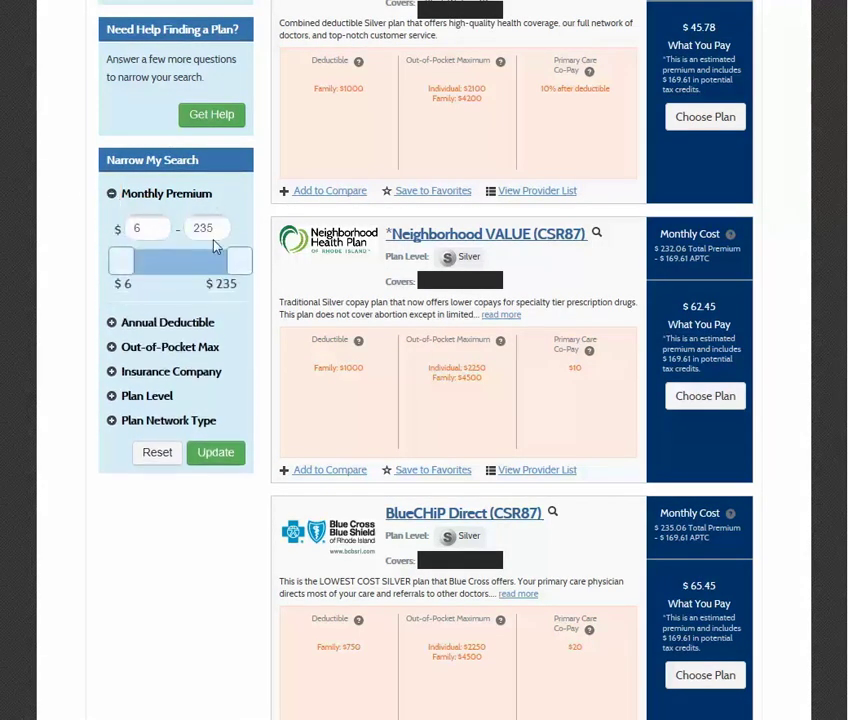
{"action": "left_click_drag", "start_coordinate": [237, 259], "coordinate": [217, 267]}
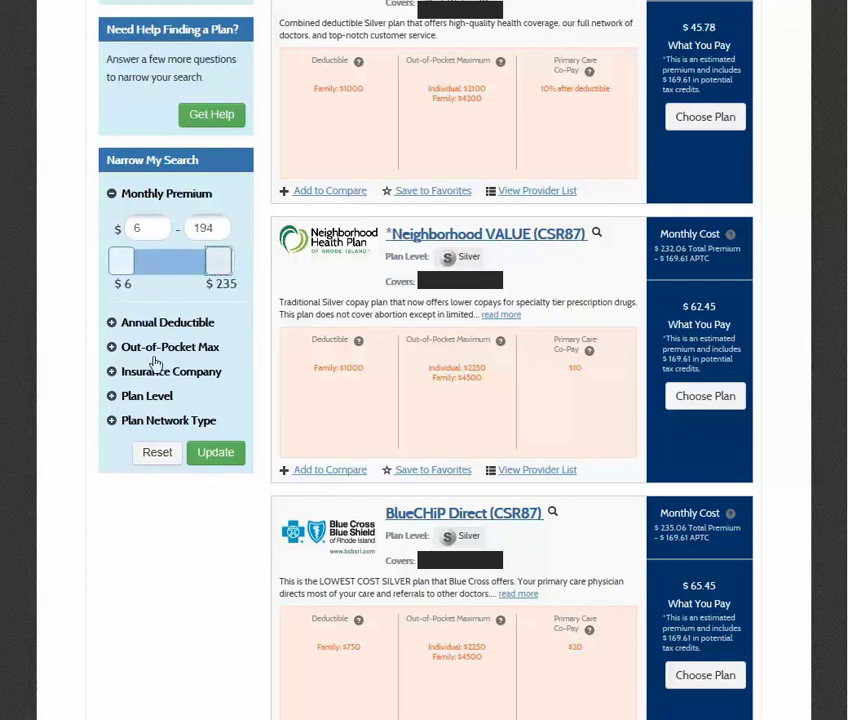
{"action": "left_click", "coordinate": [114, 421]}
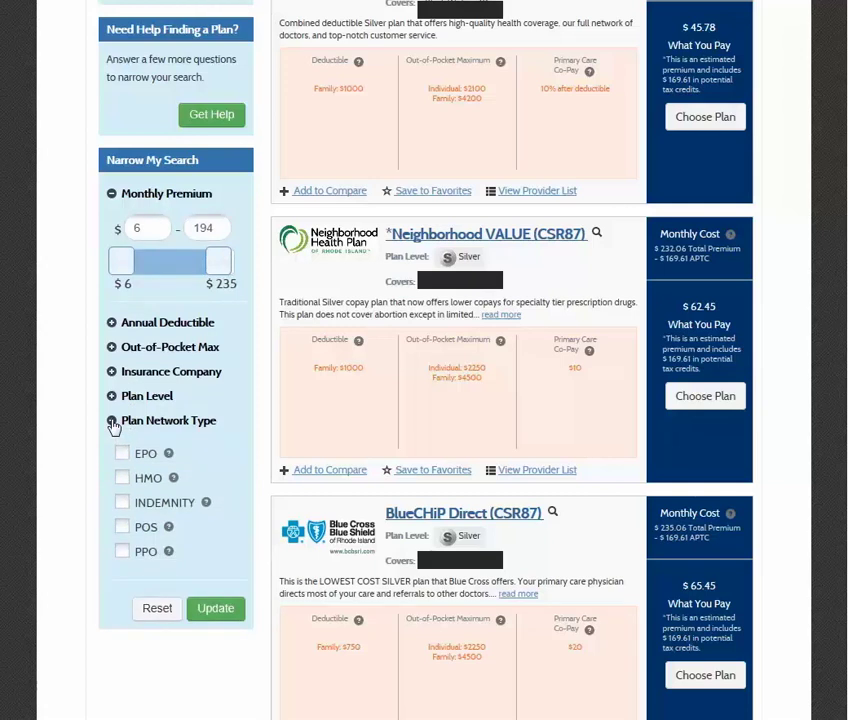
{"action": "left_click", "coordinate": [113, 423]}
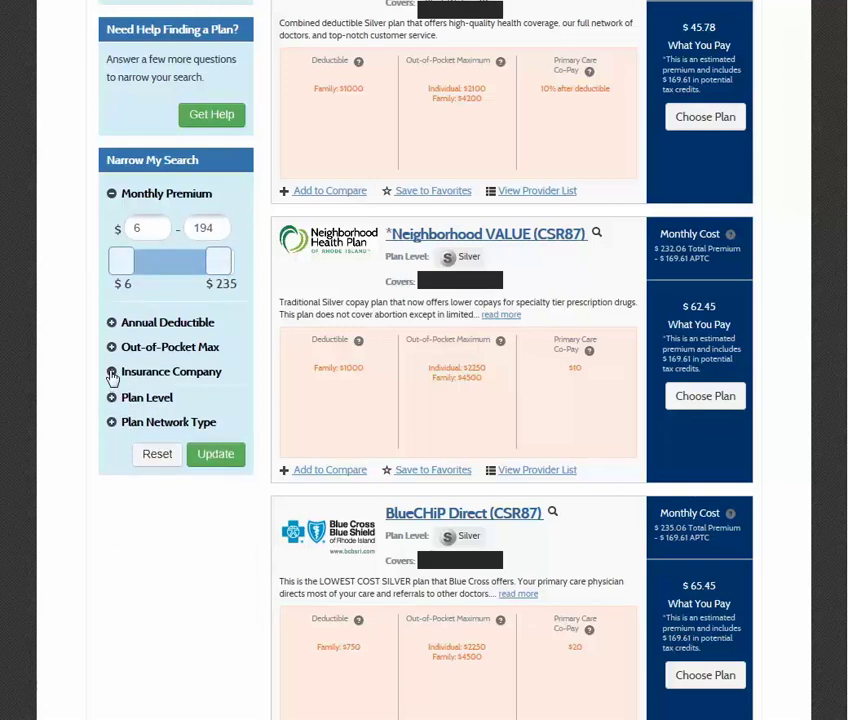
{"action": "left_click", "coordinate": [112, 373]}
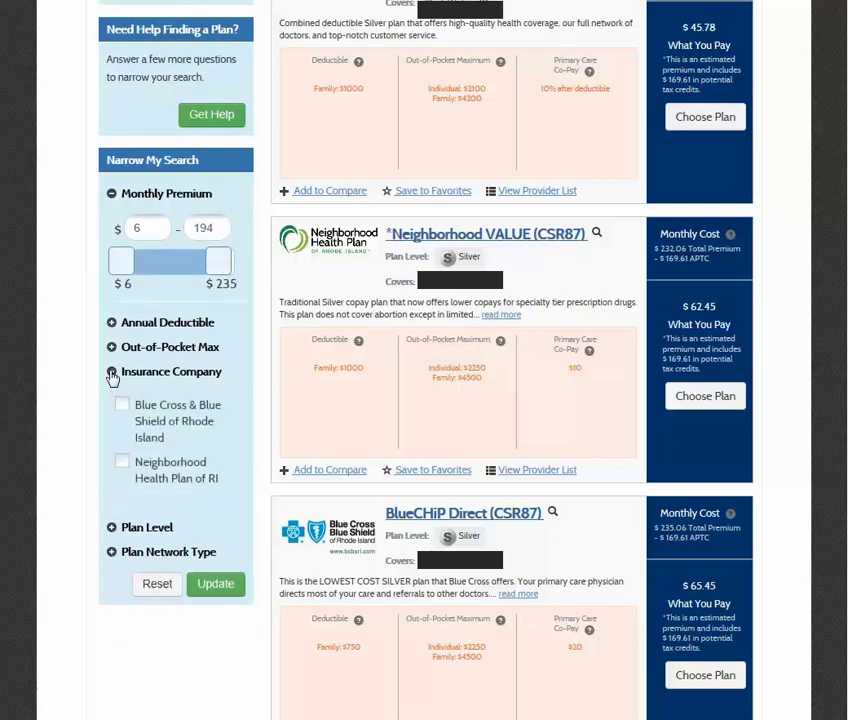
{"action": "left_click", "coordinate": [121, 463]}
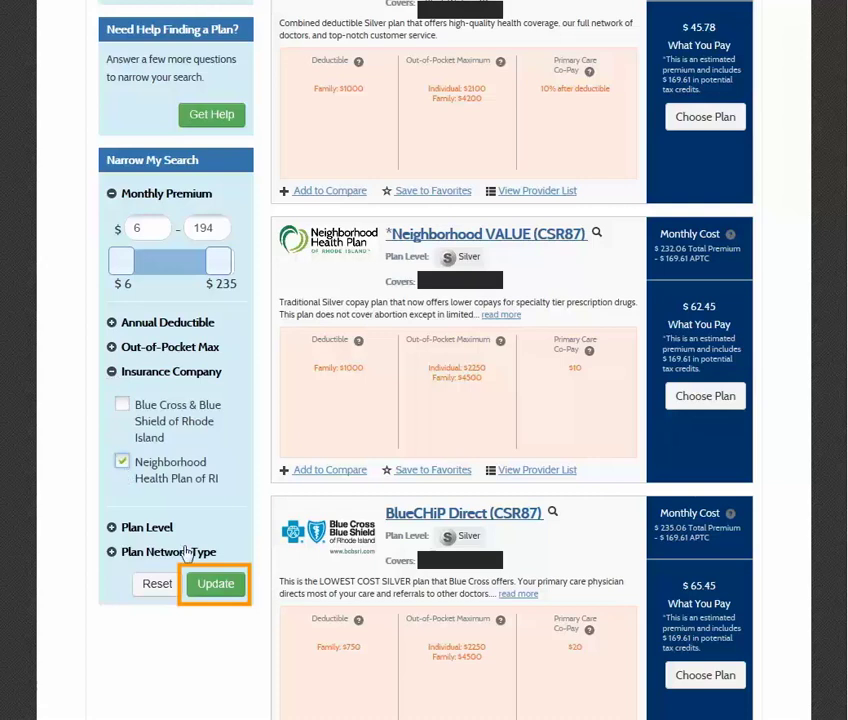
- Apply the narrowed filters to list 6 Neighborhood Health Plan options sorted by Estimated Premium
{"action": "left_click", "coordinate": [220, 596]}
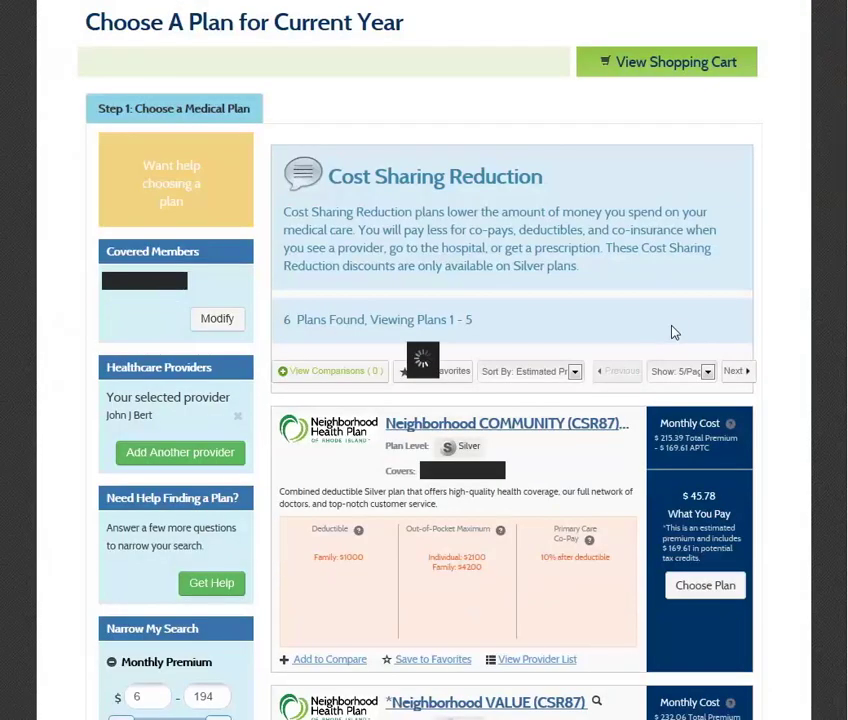
{"action": "left_click", "coordinate": [575, 371]}
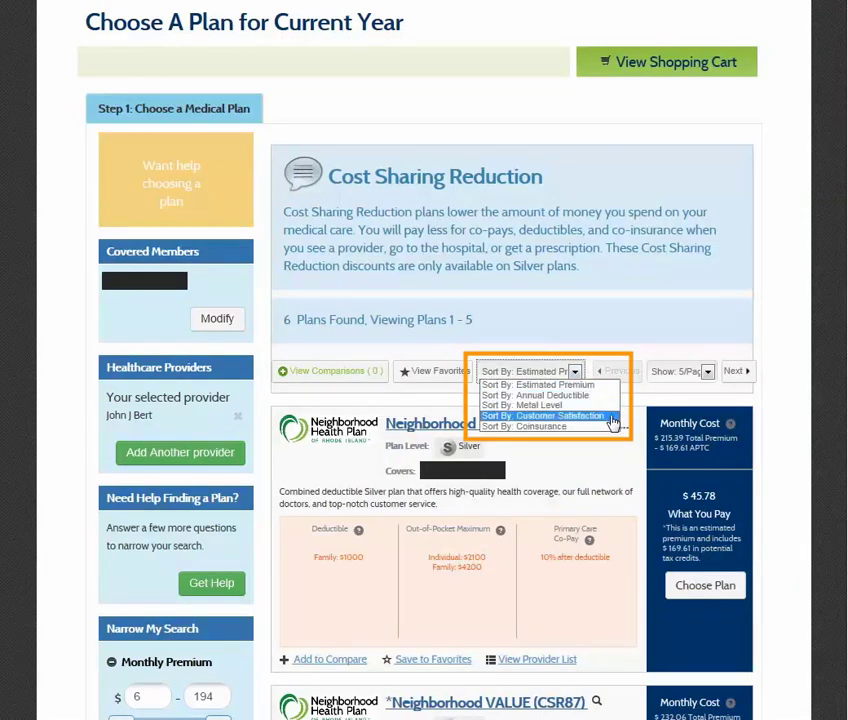
{"action": "left_click", "coordinate": [577, 372]}
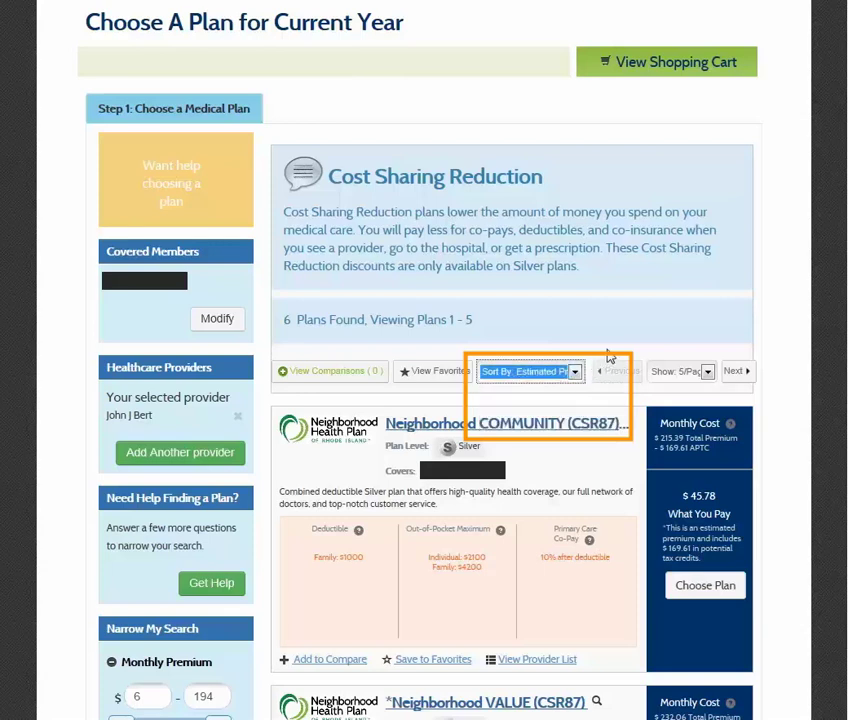
{"action": "scroll", "coordinate": [158, 364], "scroll_direction": "down", "scroll_amount": 5}
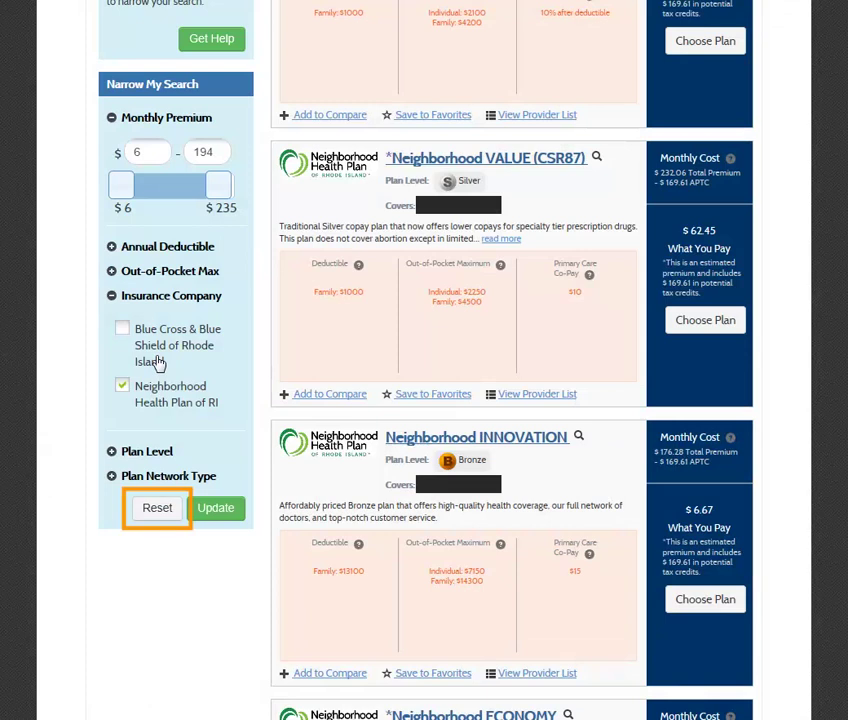
- Reset the filters to show all 17 plans at $6–$235, and review the Deductible definition
{"action": "left_click", "coordinate": [157, 509]}
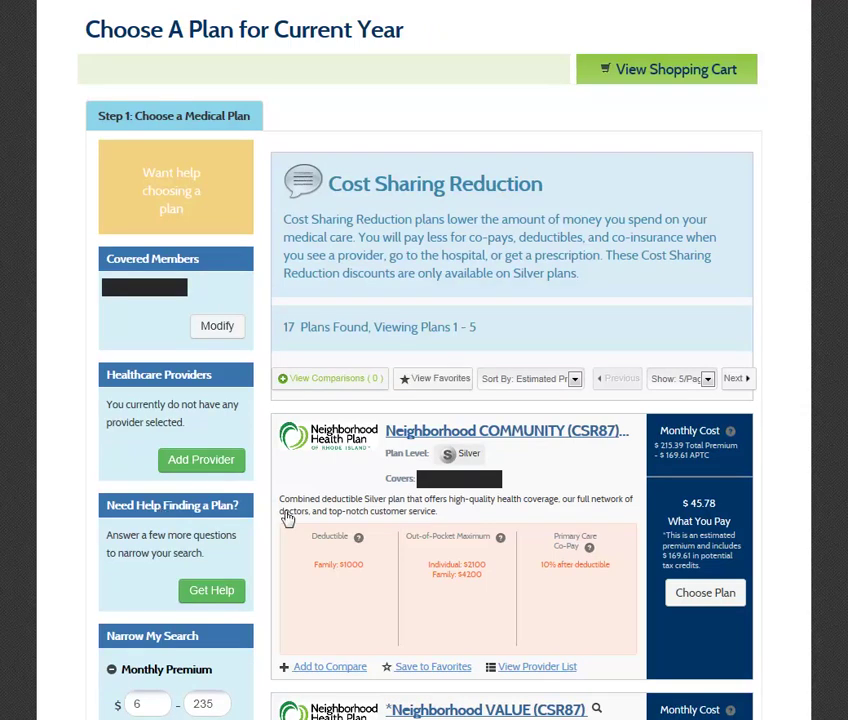
{"action": "left_click", "coordinate": [359, 540]}
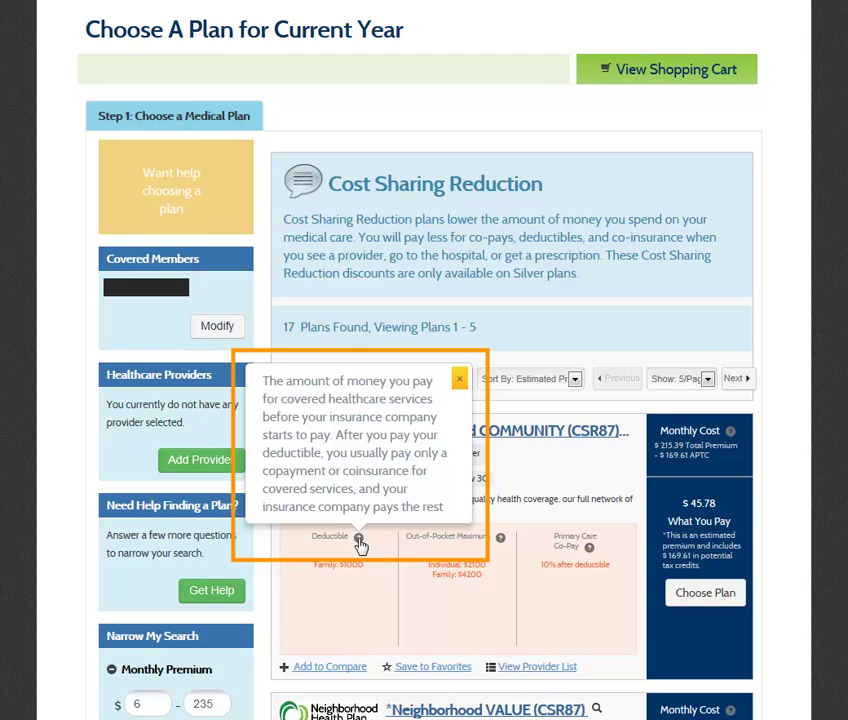
{"action": "left_click", "coordinate": [359, 540]}
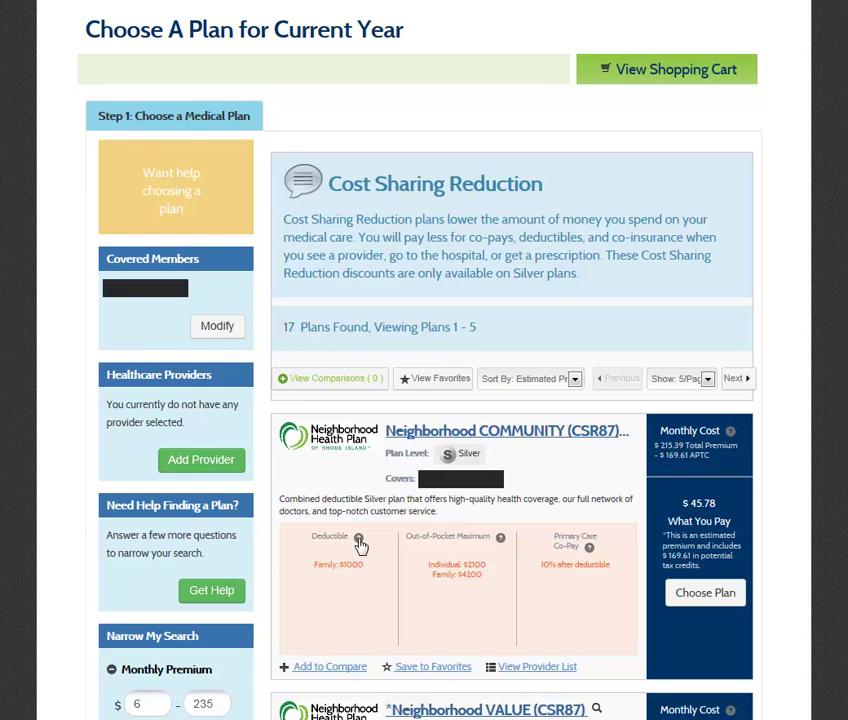
{"action": "left_click", "coordinate": [342, 445]}
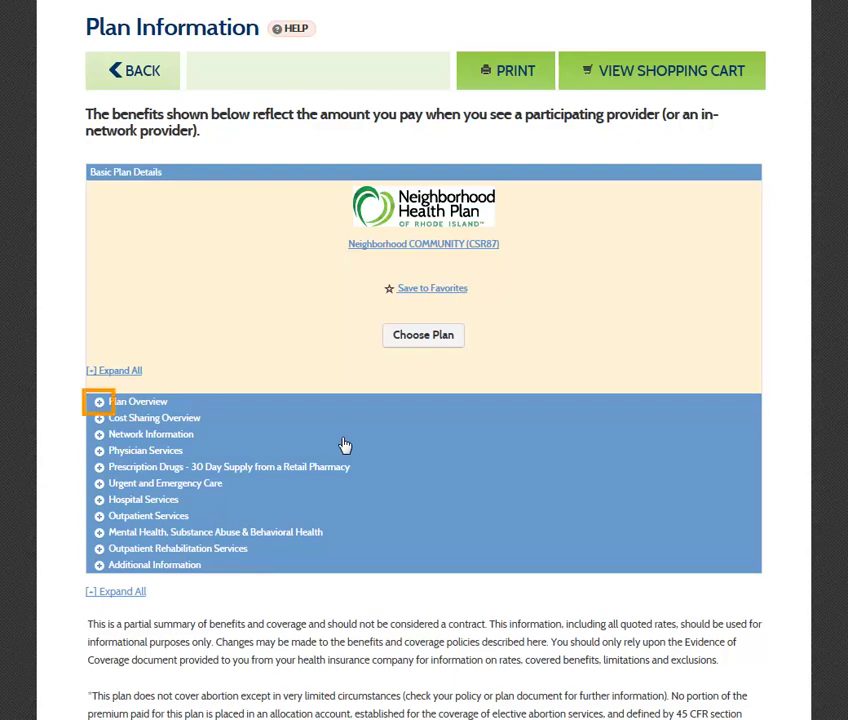
{"action": "left_click", "coordinate": [99, 403]}
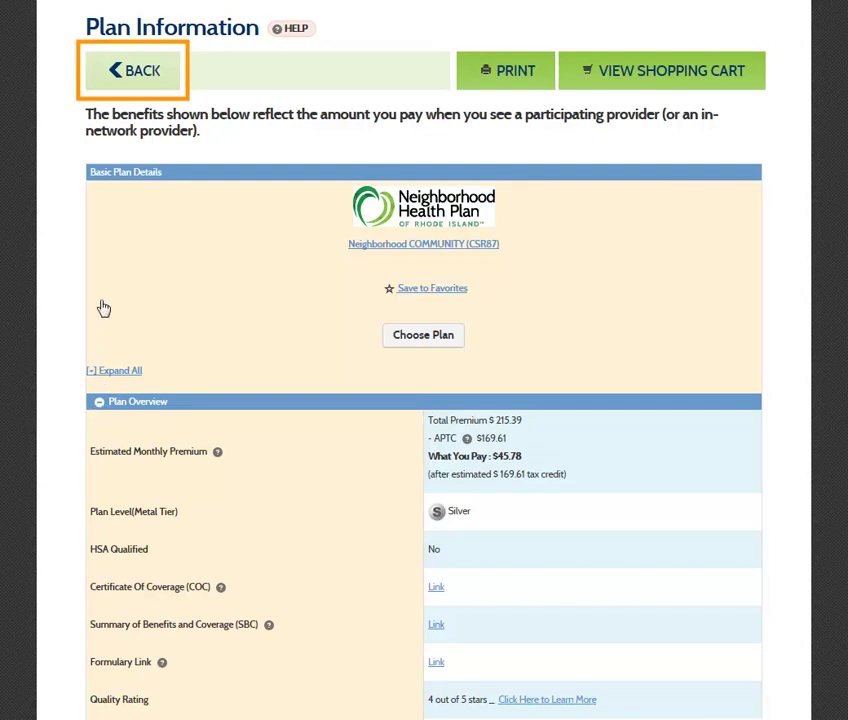
{"action": "left_click", "coordinate": [104, 86]}
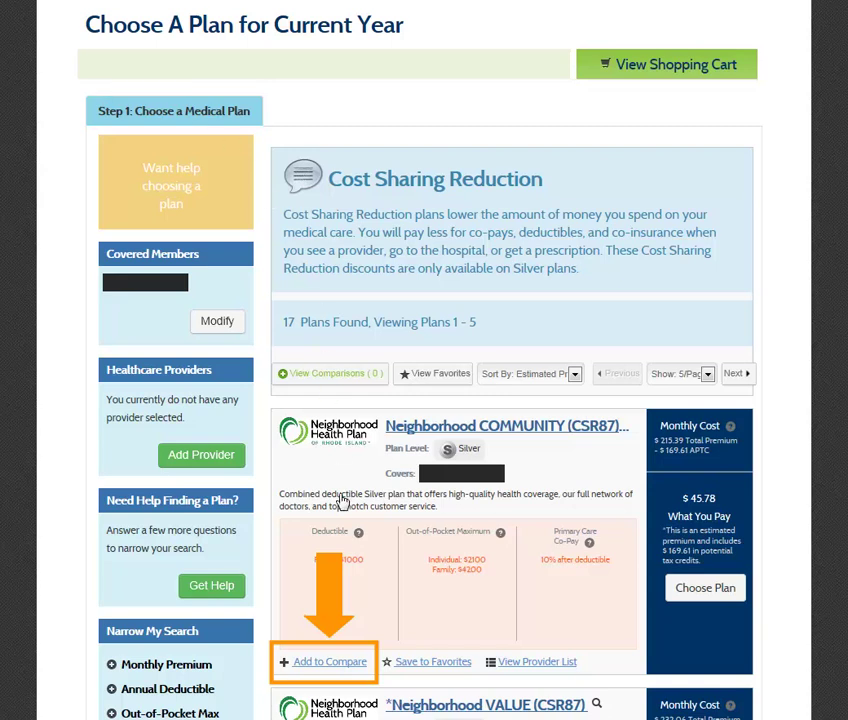
- Add Neighborhood COMMUNITY (CSR87) and two other plans to Compare, then view the three side by side
{"action": "left_click", "coordinate": [347, 665]}
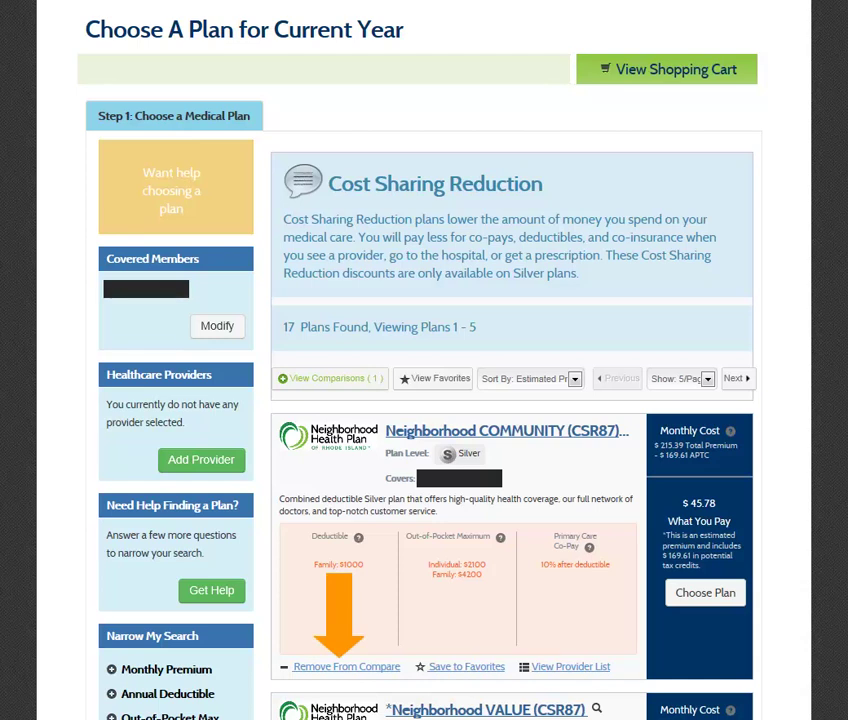
{"action": "left_click", "coordinate": [349, 667]}
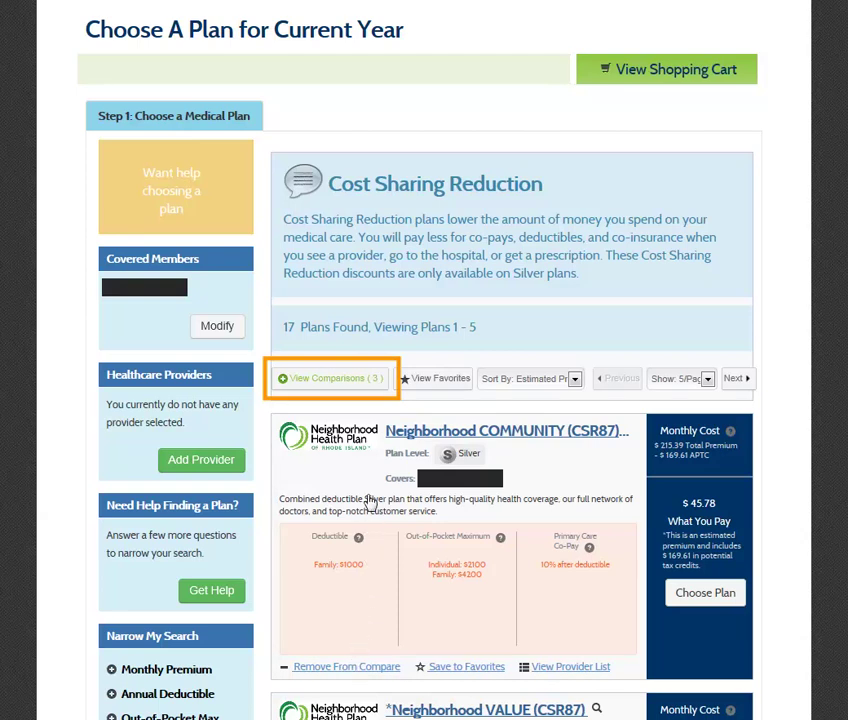
{"action": "left_click", "coordinate": [372, 386]}
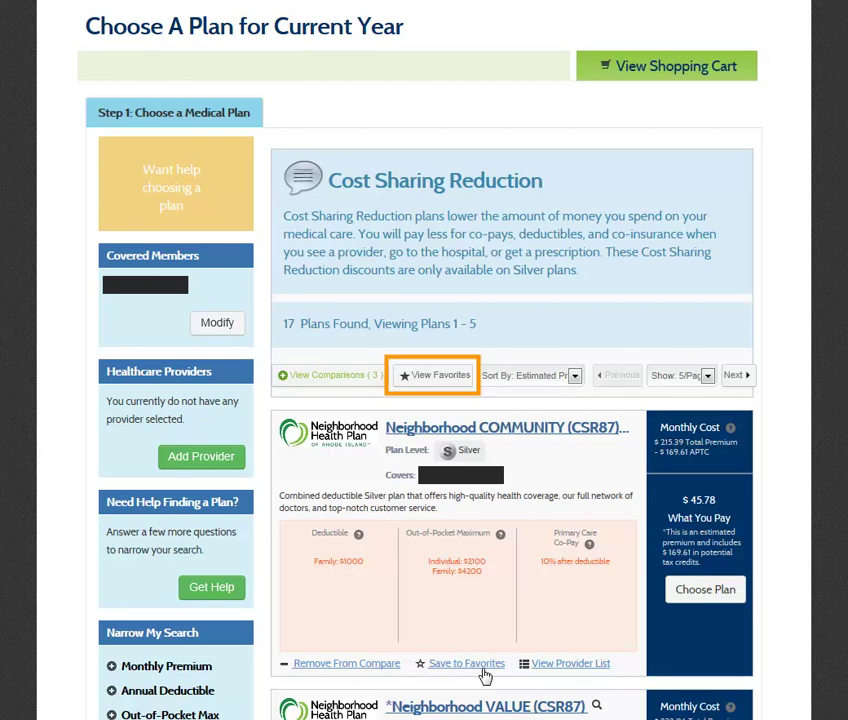
- Remove Neighborhood COMMUNITY (CSR87) from Your Favorites
{"action": "left_click", "coordinate": [455, 385]}
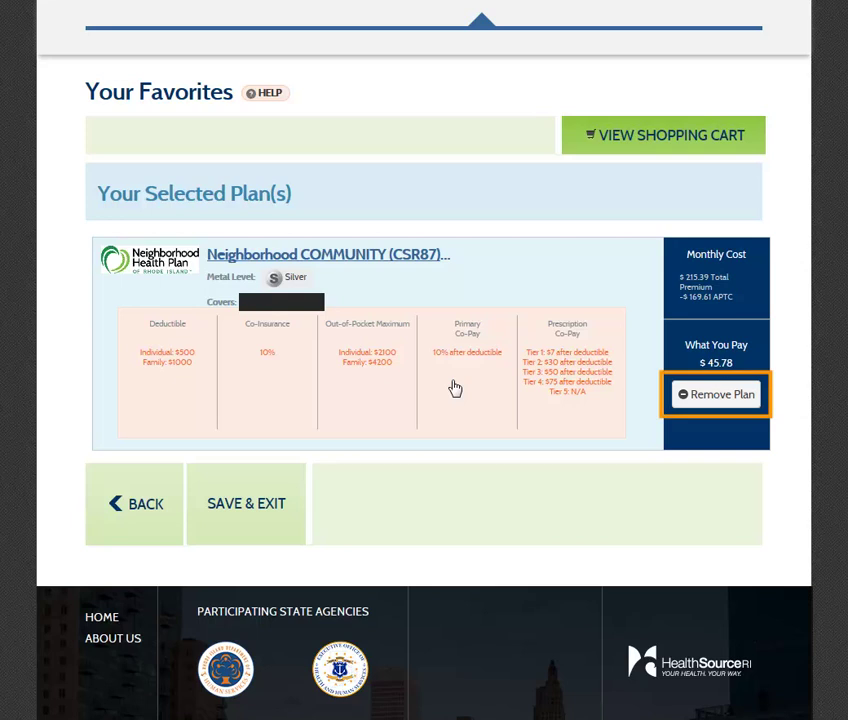
{"action": "left_click", "coordinate": [715, 396]}
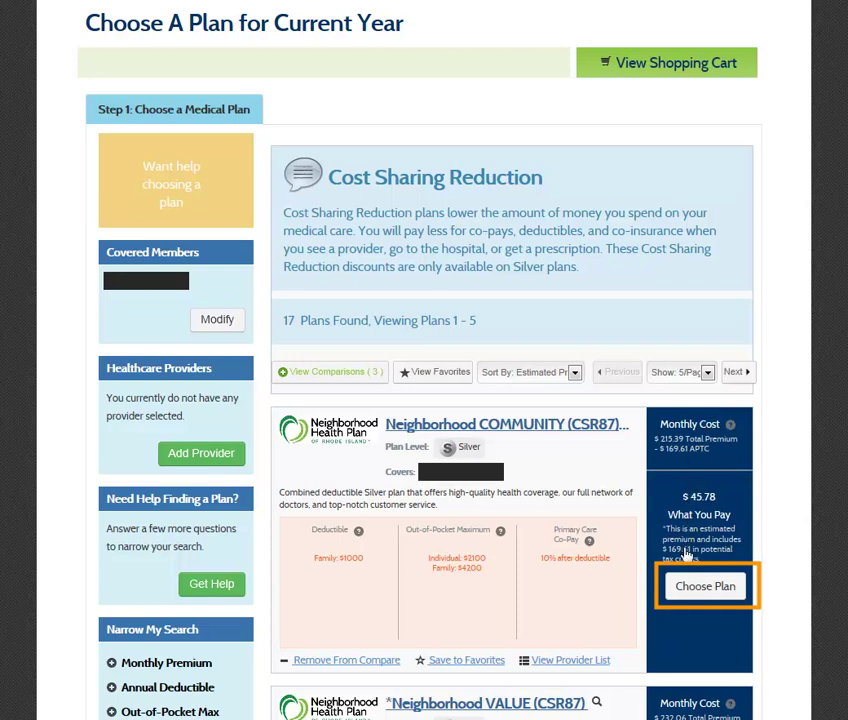
- Choose the Neighborhood COMMUNITY (CSR87) Silver plan, priced $45.78 monthly after the $169.61 credit
{"action": "left_click", "coordinate": [687, 592]}
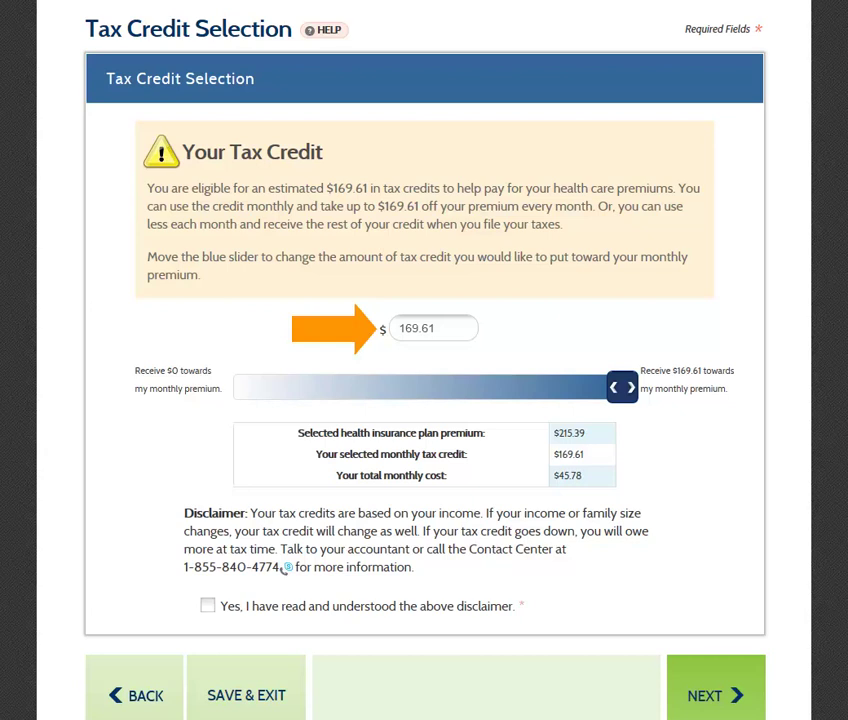
{"action": "scroll", "coordinate": [592, 316], "scroll_direction": "down", "scroll_amount": 1}
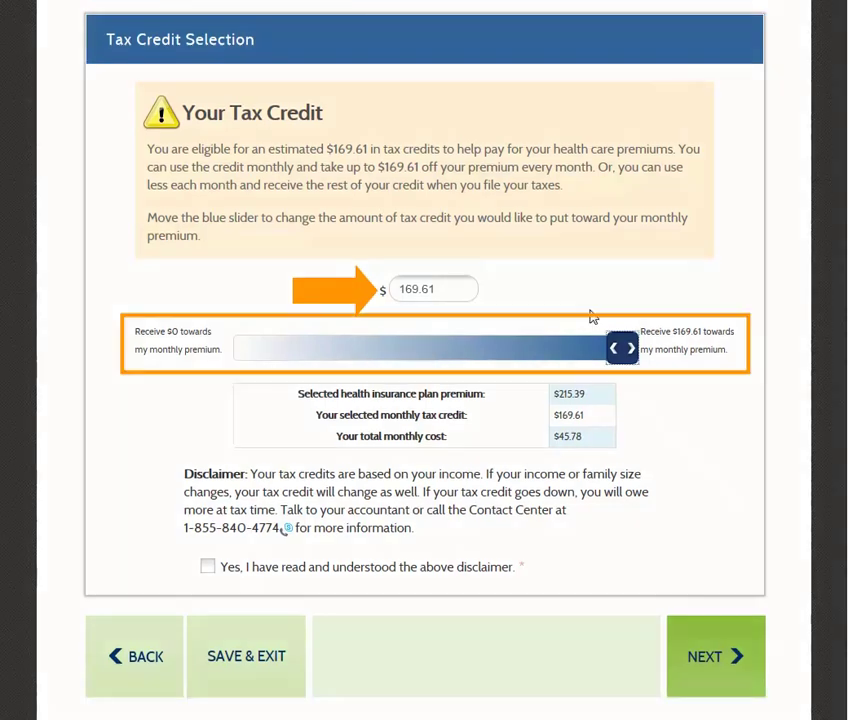
{"action": "left_click_drag", "start_coordinate": [619, 348], "coordinate": [647, 363]}
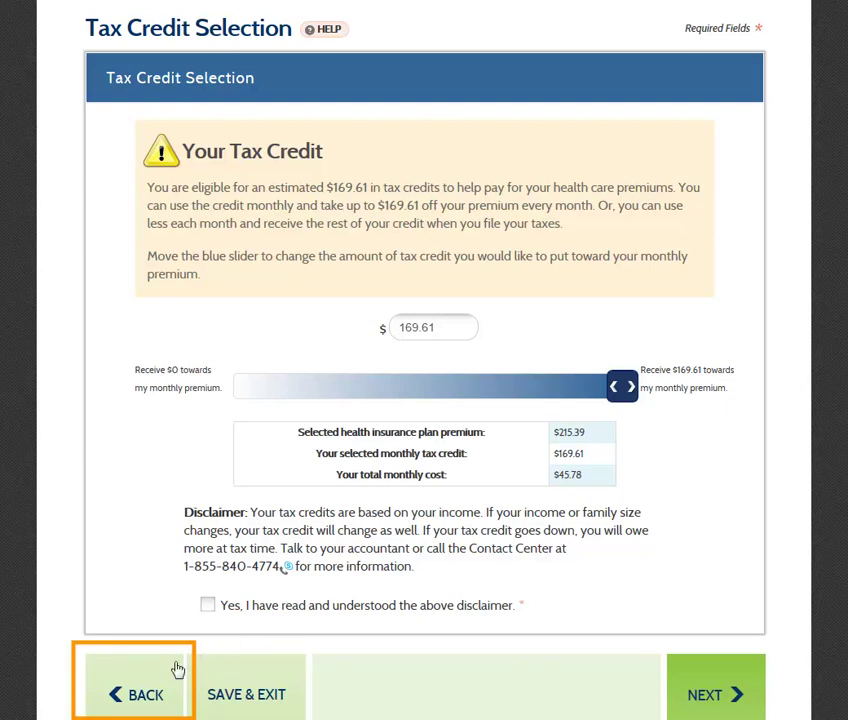
- Go to the Shopping Cart showing Neighborhood COMMUNITY (CSR87) at $45.78 per month
{"action": "left_click", "coordinate": [145, 712]}
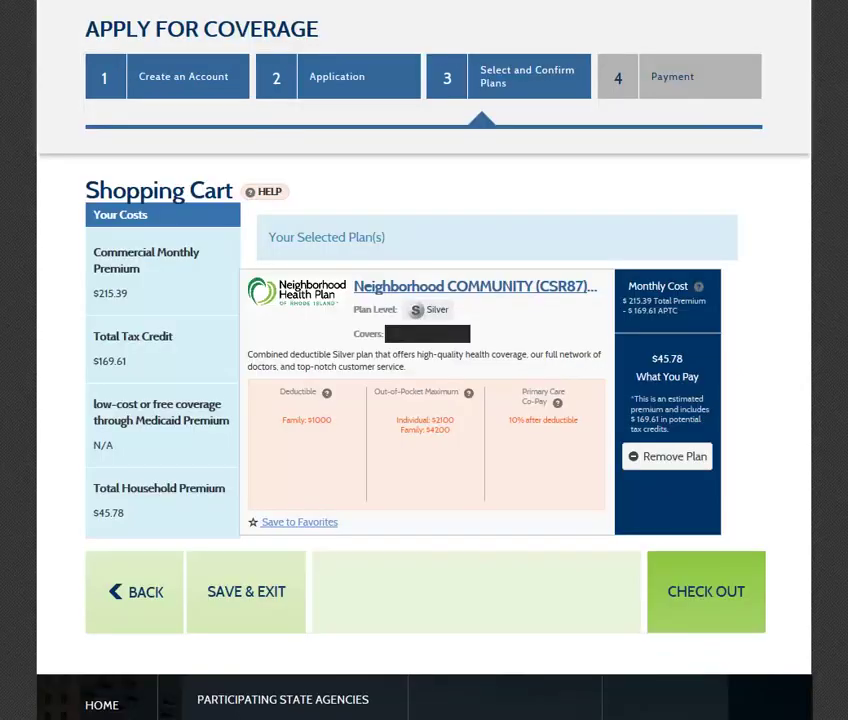